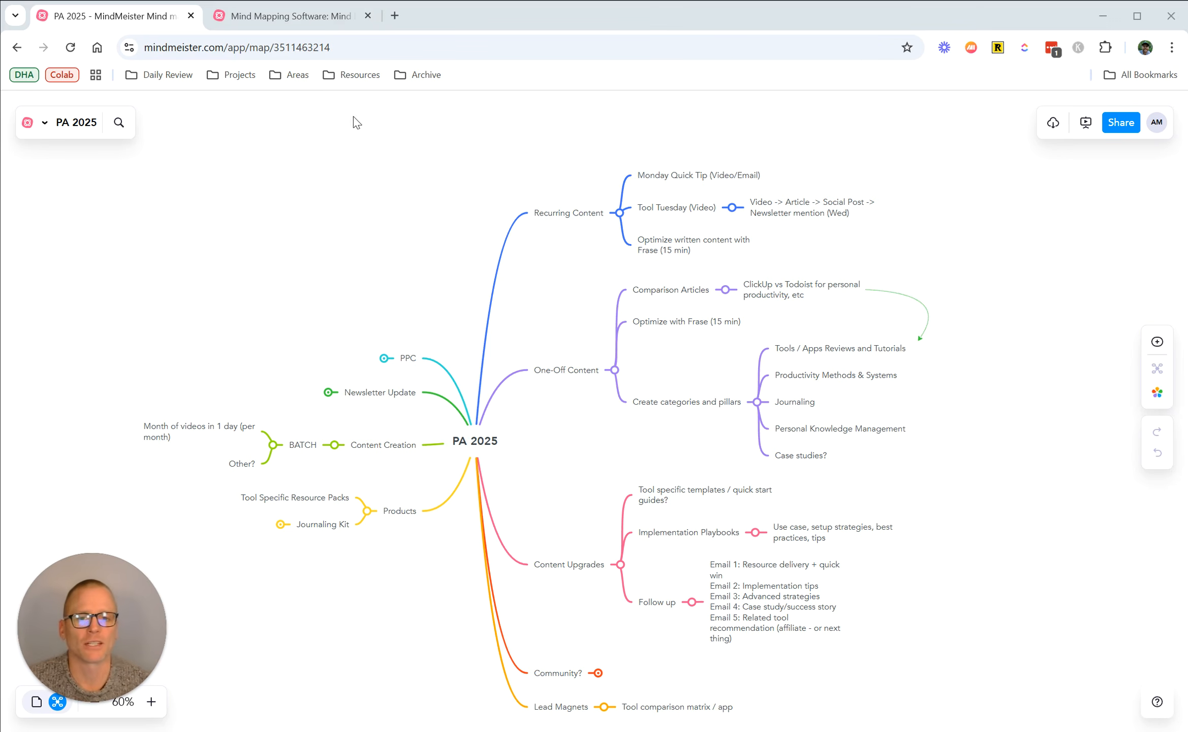
# - Create a new map from the Mind map template in the MindMeister dashboard and title its central topic "Video Test"
pyautogui.click(314, 17)
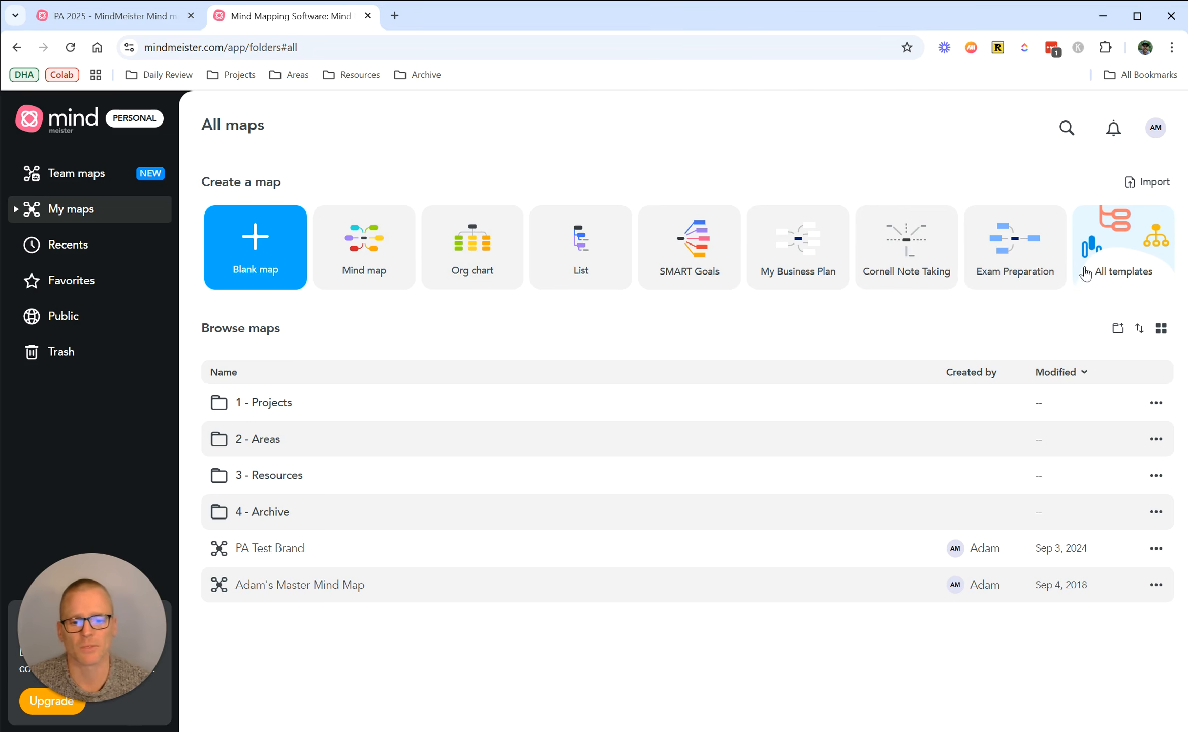
pyautogui.click(365, 259)
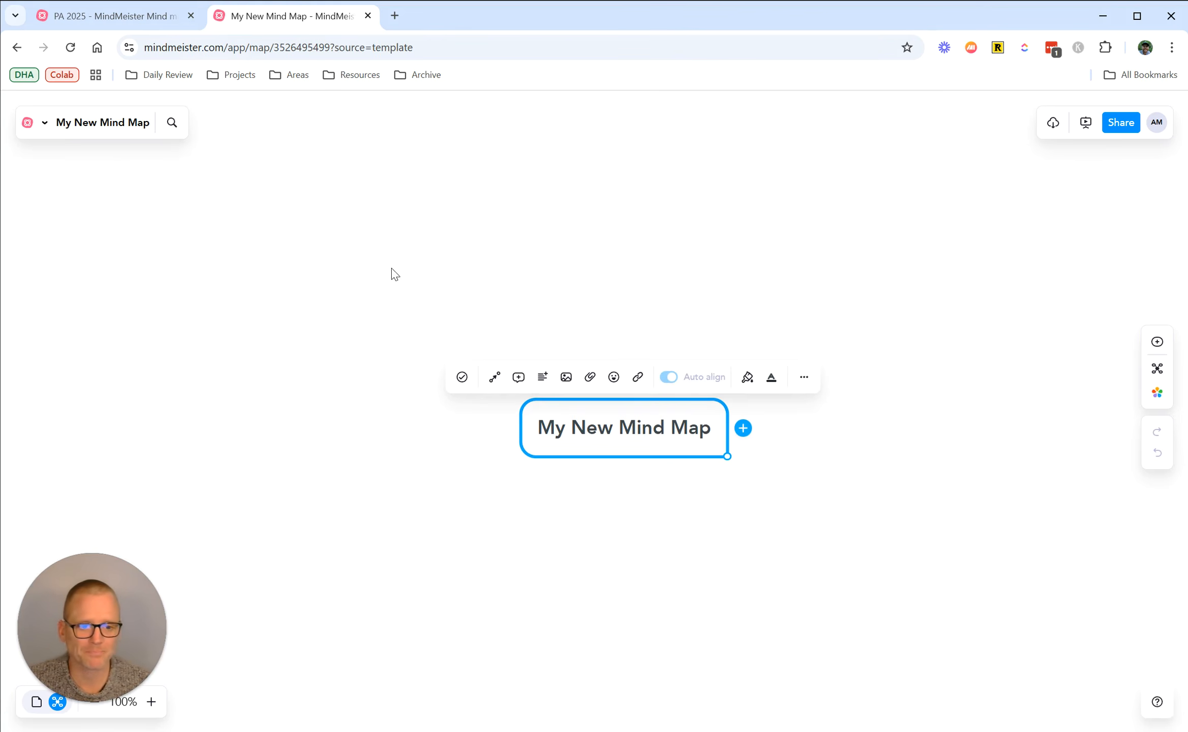
pyautogui.doubleClick(637, 422)
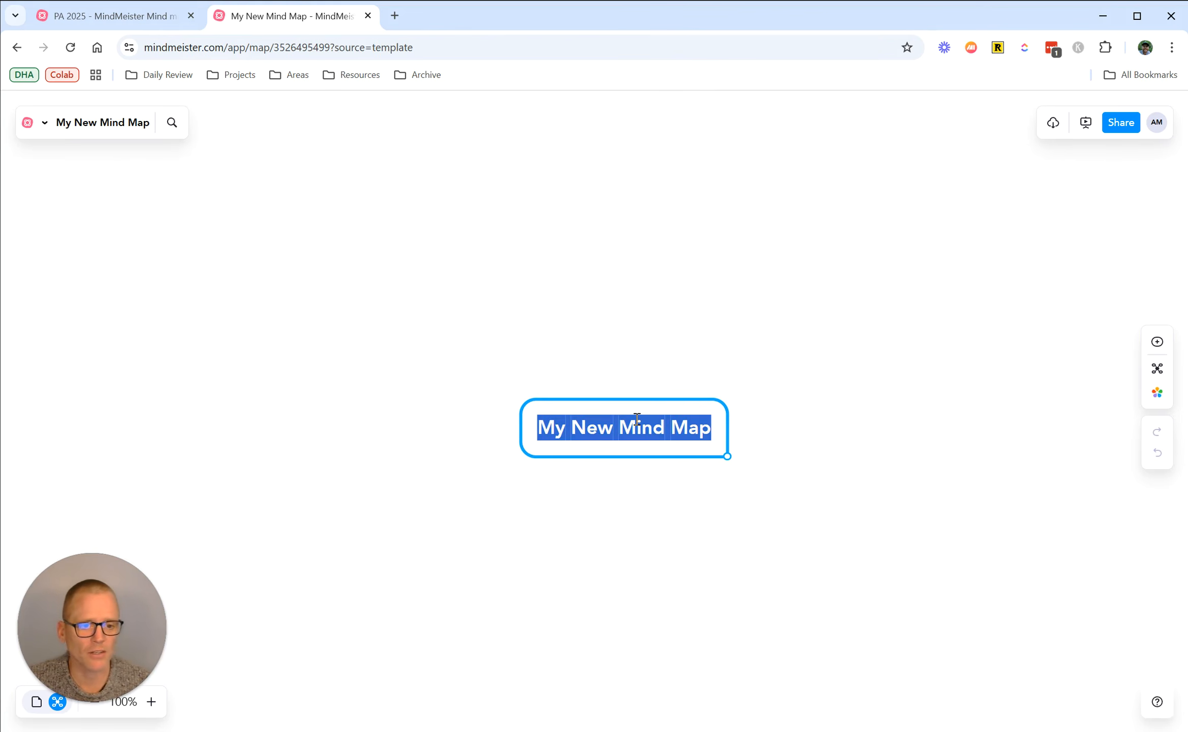
pyautogui.write('Video Test')
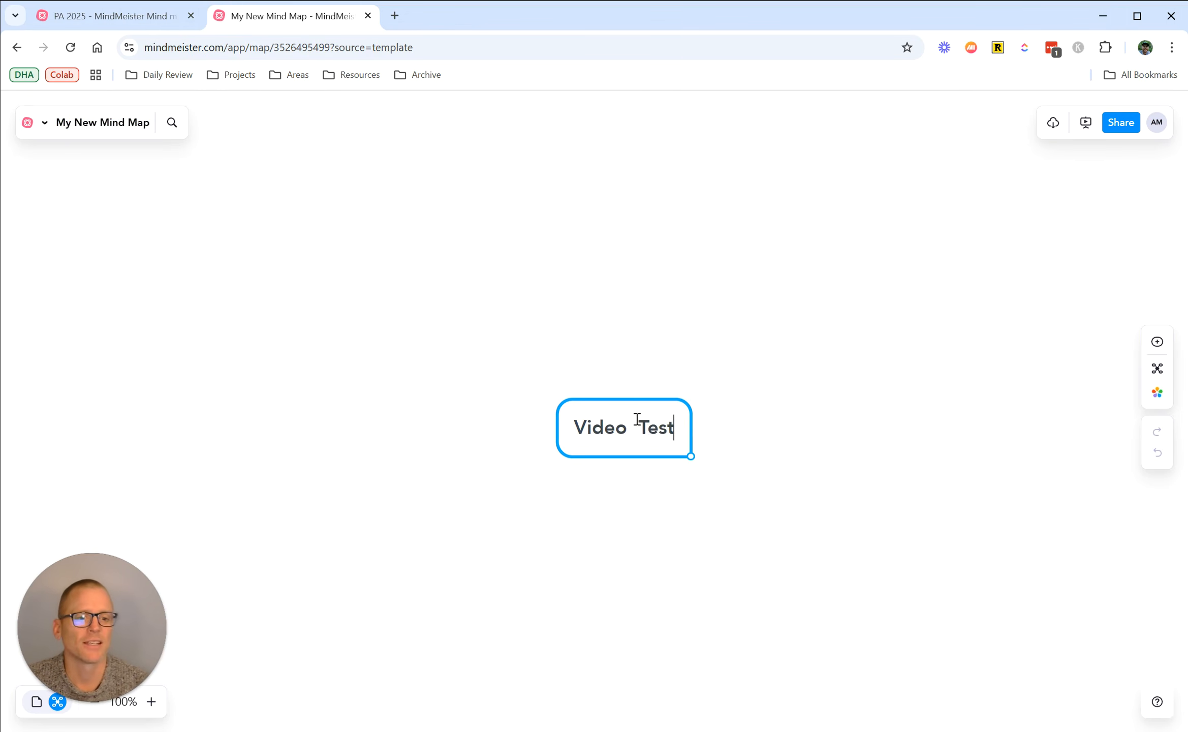
pyautogui.press('BackSpace')
pyautogui.press('BackSpace')
pyautogui.press('BackSpace')
pyautogui.press('BackSpace')
pyautogui.write('Test')
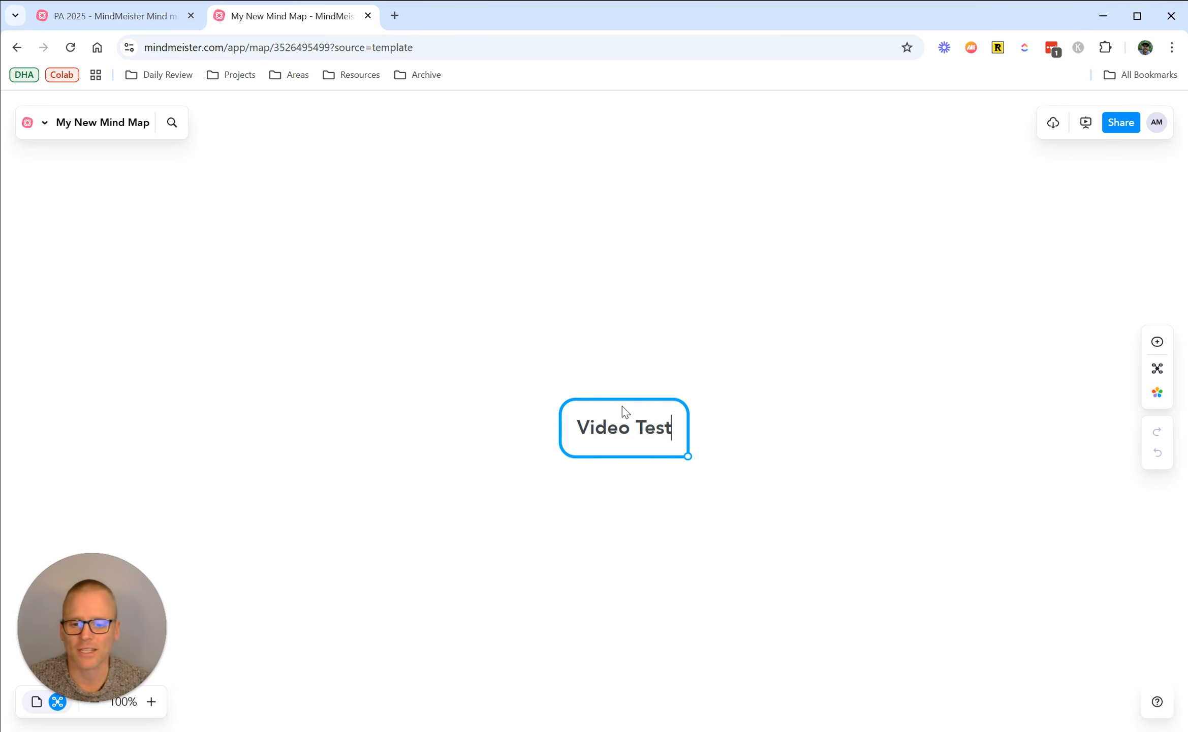
# - Add two branches to the central topic, named "Child Node" and "Child 2 Node"
pyautogui.press('Tab')
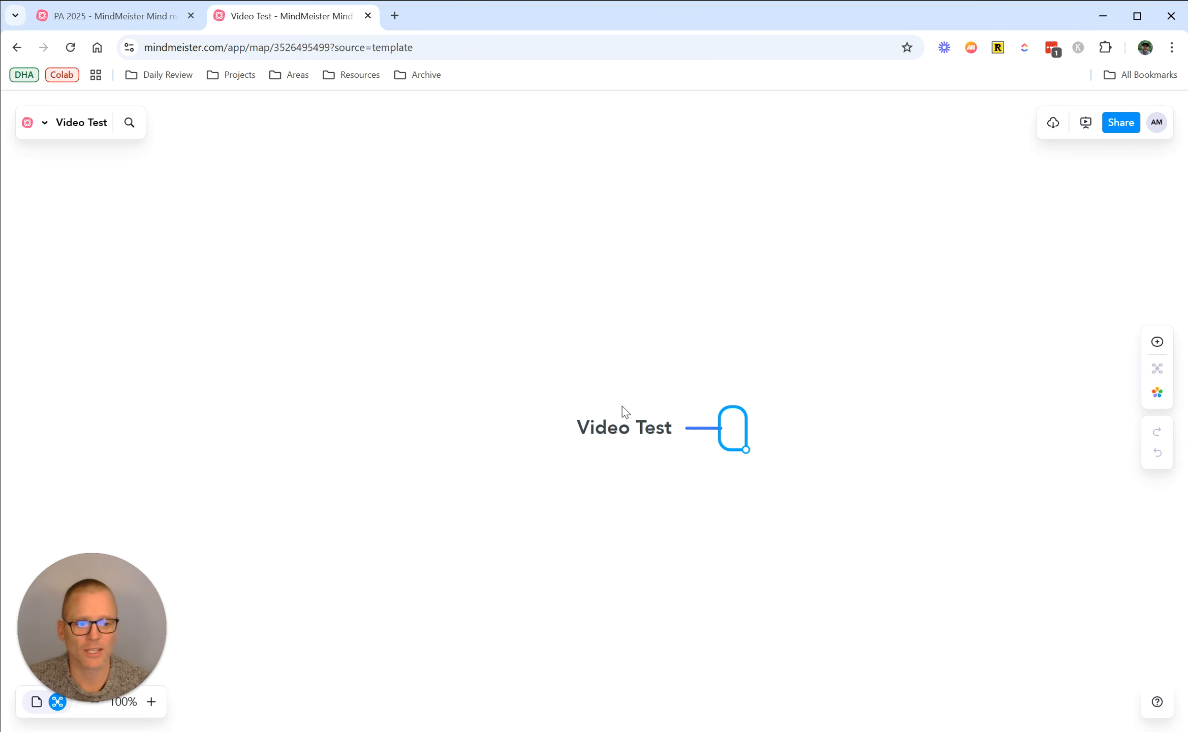
pyautogui.write('Ch')
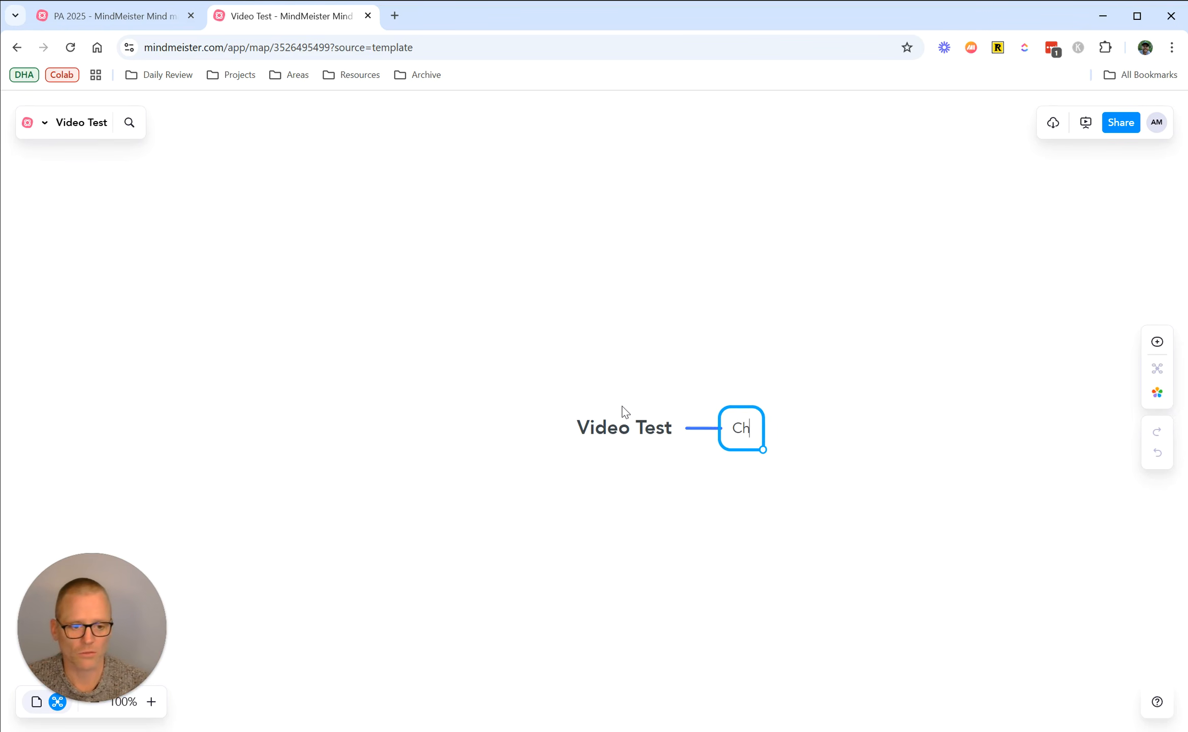
pyautogui.write('ild Node')
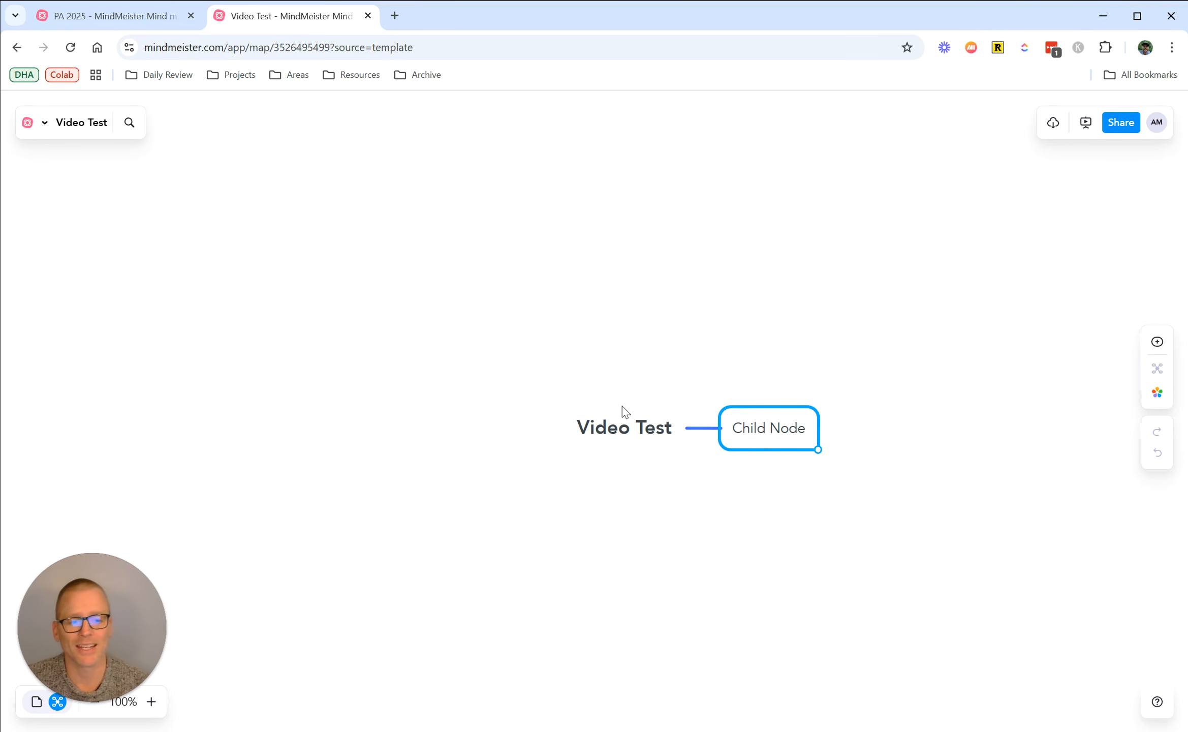
pyautogui.press('Return')
pyautogui.press('Return')
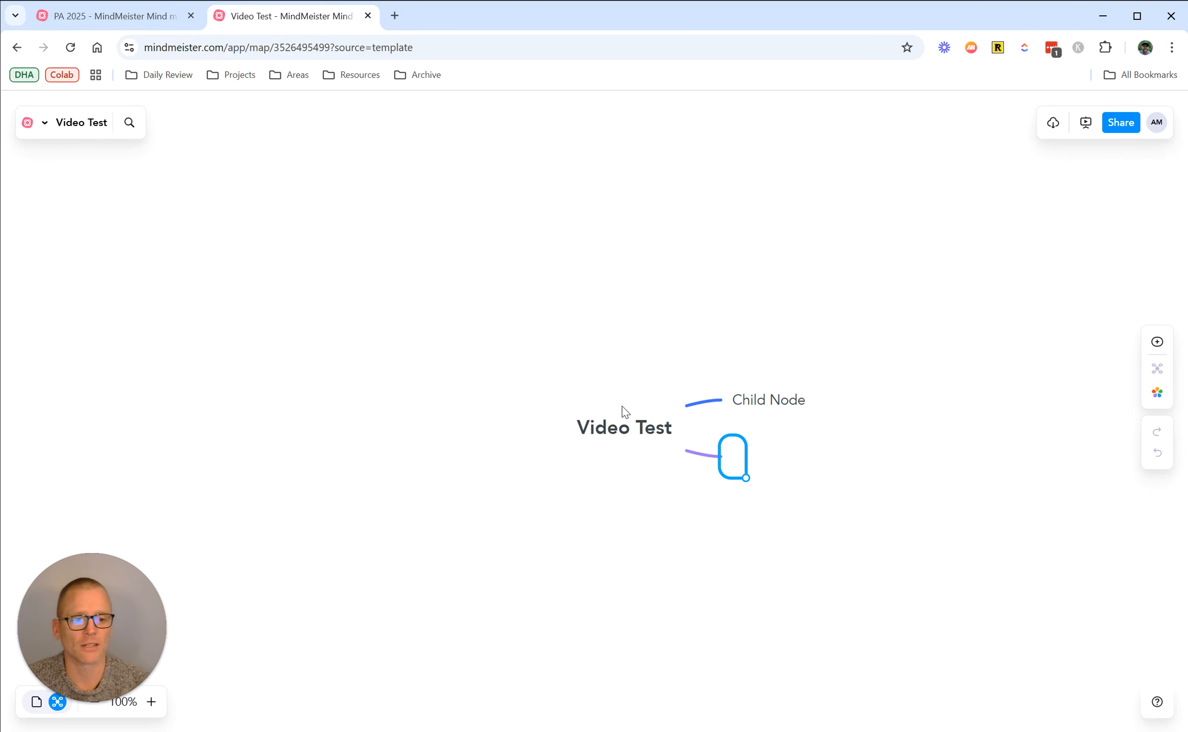
pyautogui.write('Child 2 Node')
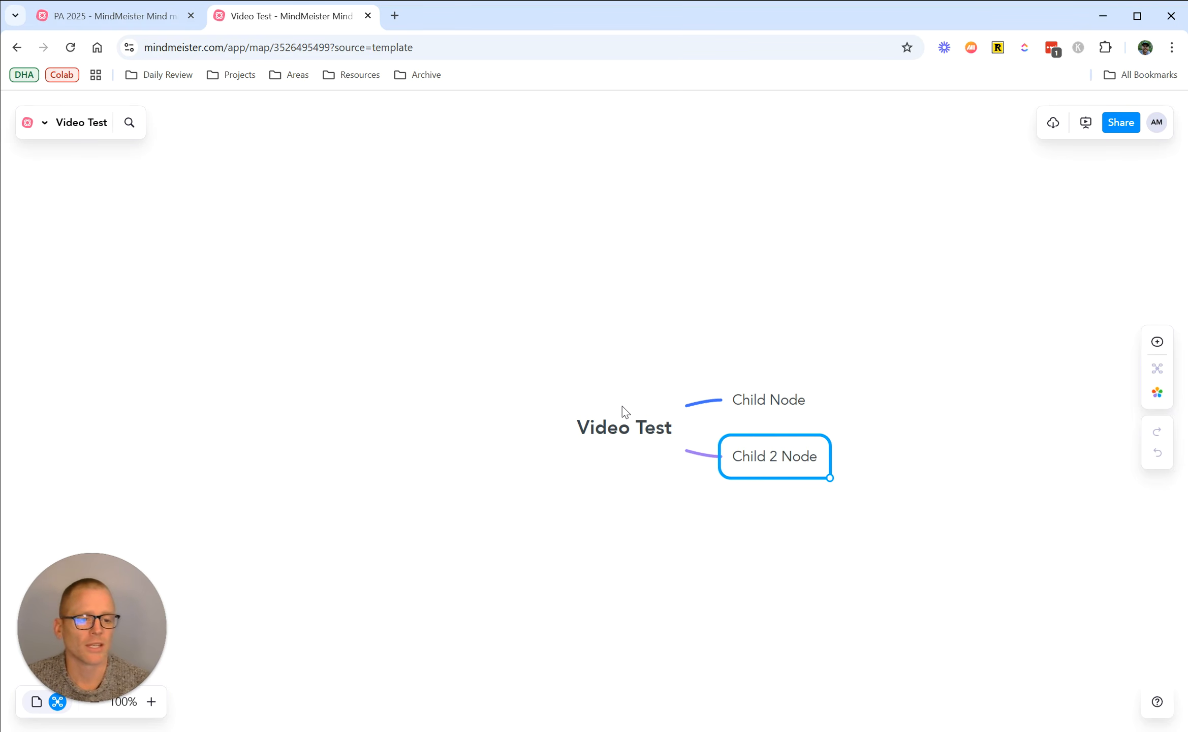
# - Add a chain of three nested nodes under Child 2 Node, named "sdfasfdf", "asdfas" and "sdfsdf"
pyautogui.press('Tab')
pyautogui.write('sdfasfdf')
pyautogui.press('Tab')
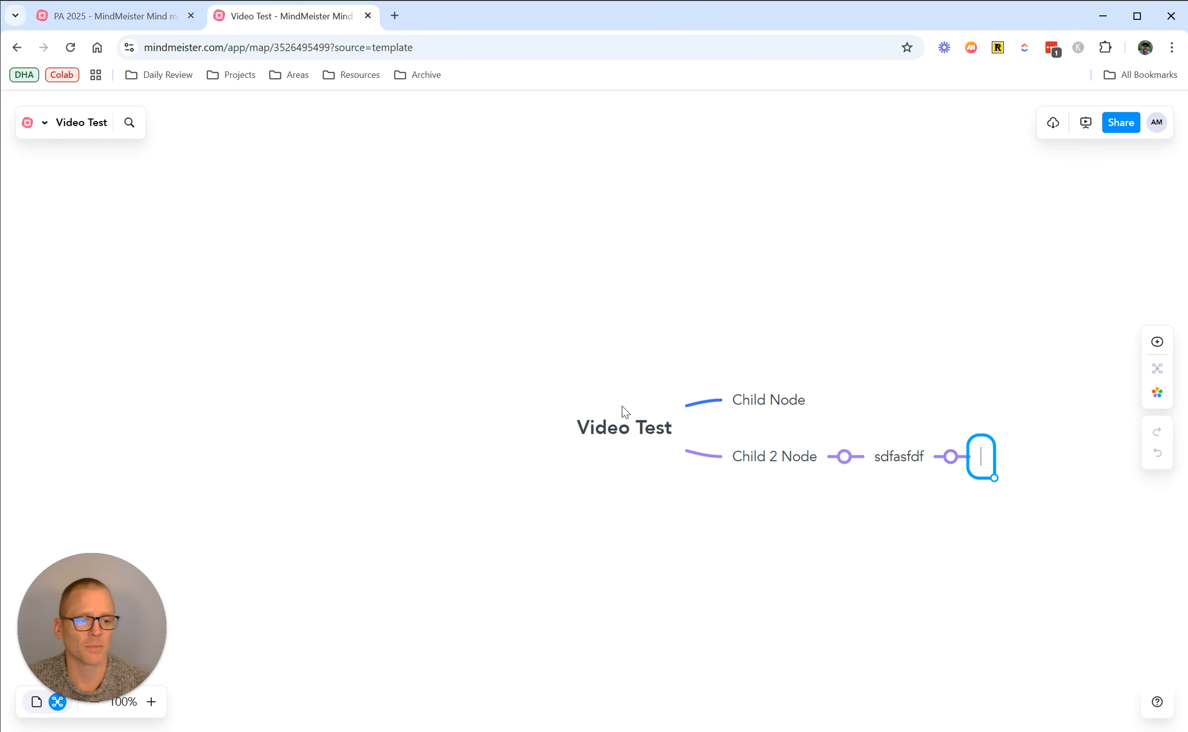
pyautogui.write('asdfas')
pyautogui.press('Tab')
pyautogui.write('sdfsdf')
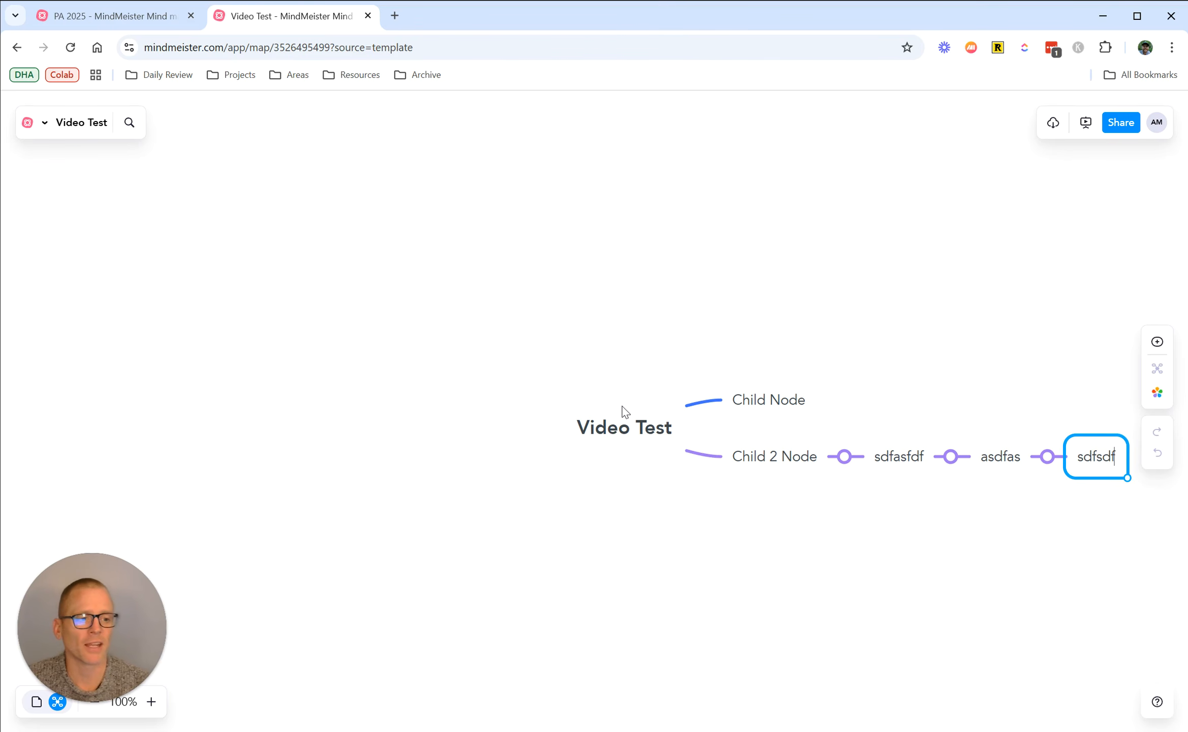
# - Add three siblings below the "sdfsdf" node, named "asdfasdf", "asdfasdfasdf" and "asdffsadf"
pyautogui.press('Return')
pyautogui.press('Return')
pyautogui.write('asdfasdf')
pyautogui.press('Return')
pyautogui.write('as')
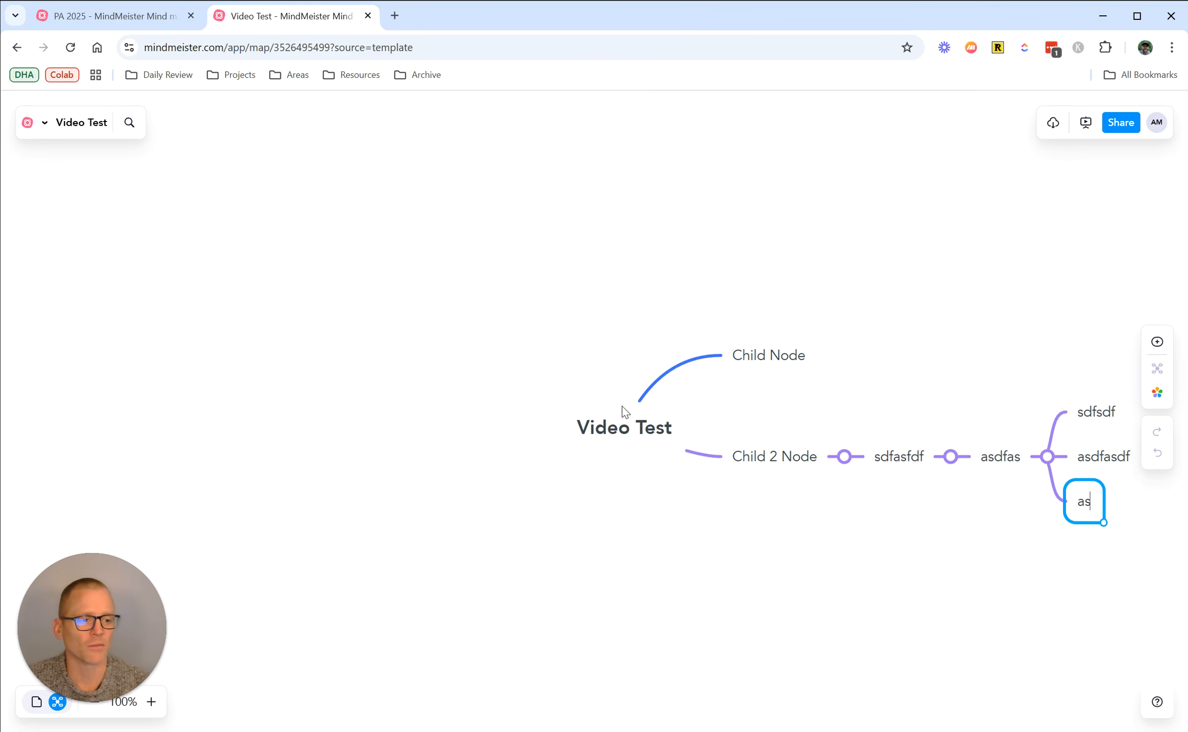
pyautogui.write('dfasdfasdf')
pyautogui.press('Return')
pyautogui.write('asdffsadf')
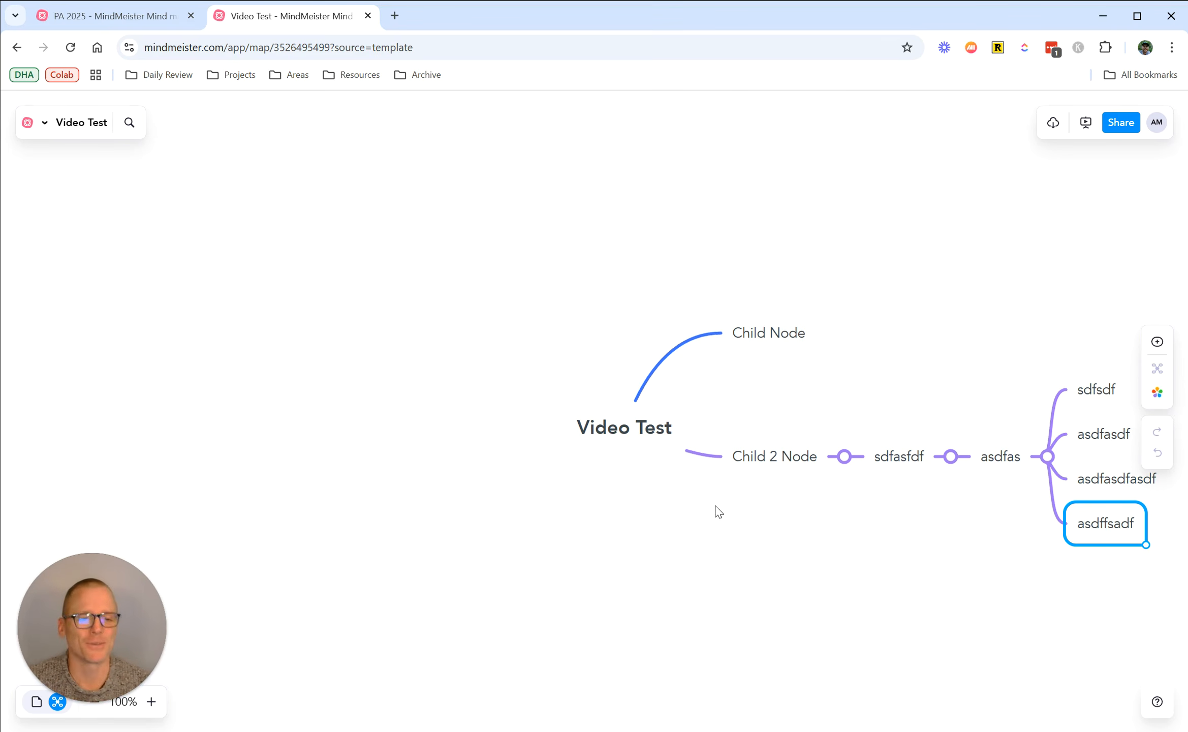
pyautogui.moveTo(722, 494); pyautogui.dragTo(519, 490)
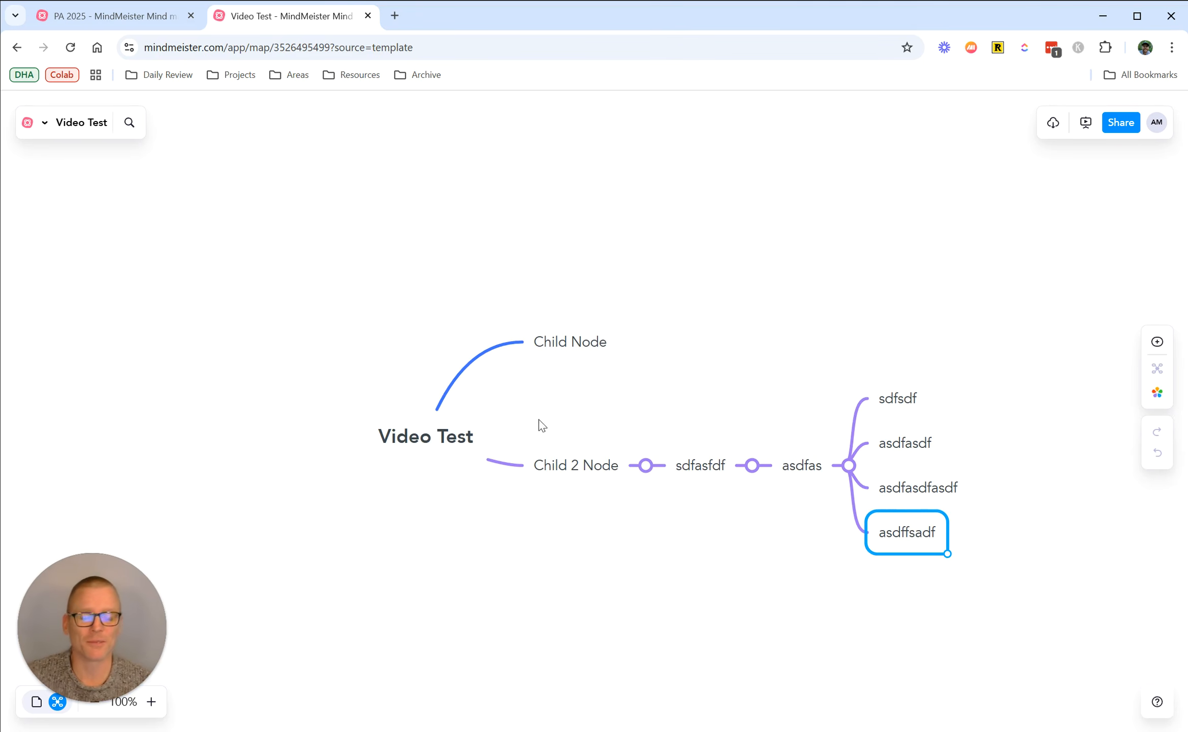
pyautogui.click(573, 352)
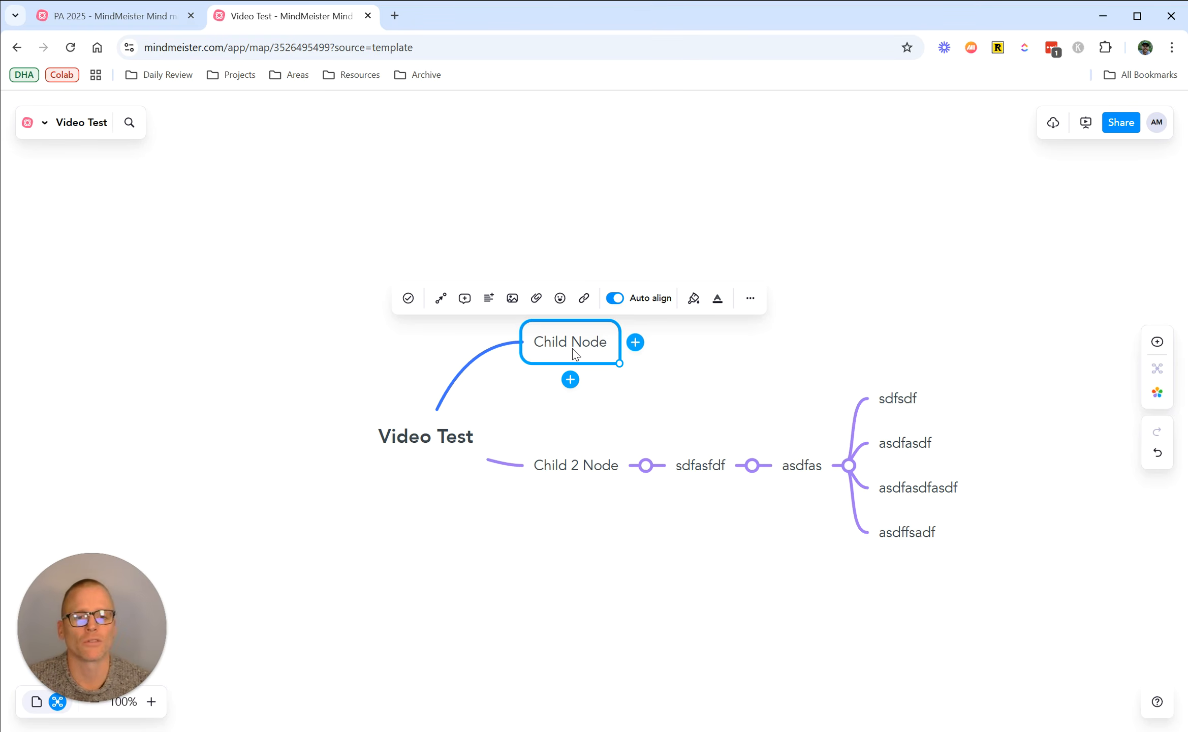
pyautogui.doubleClick(589, 345)
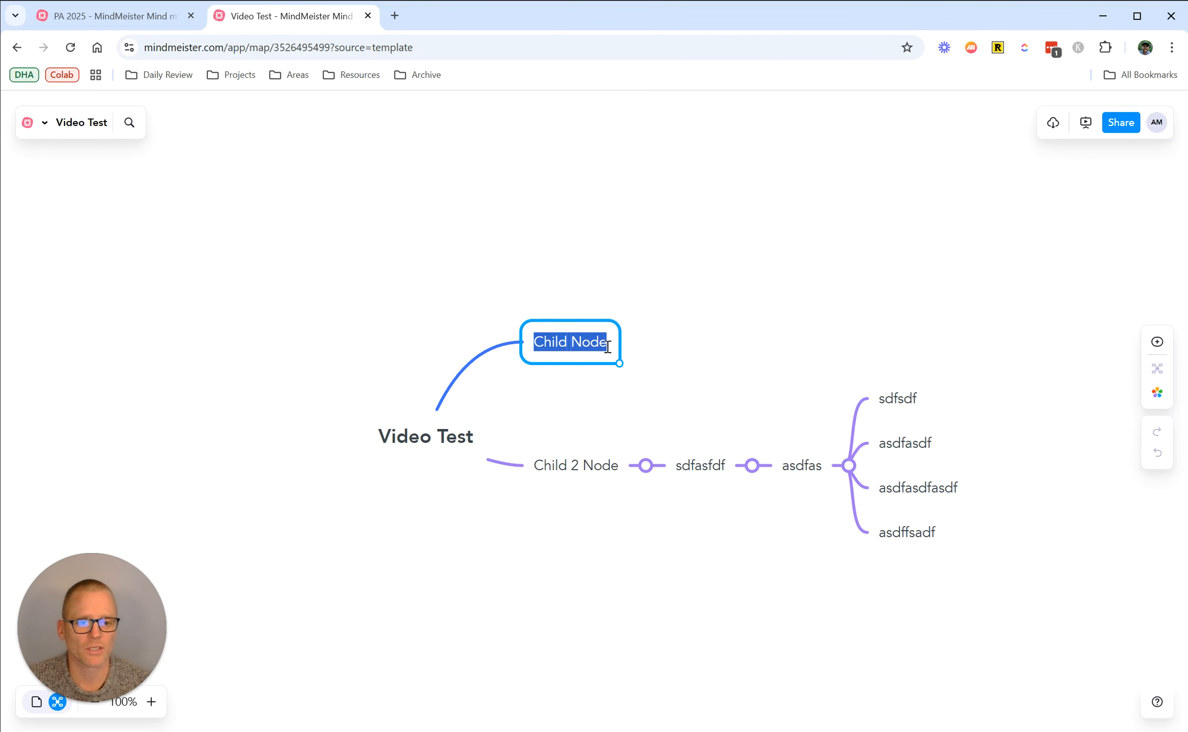
pyautogui.click(649, 345)
pyautogui.doubleClick(582, 343)
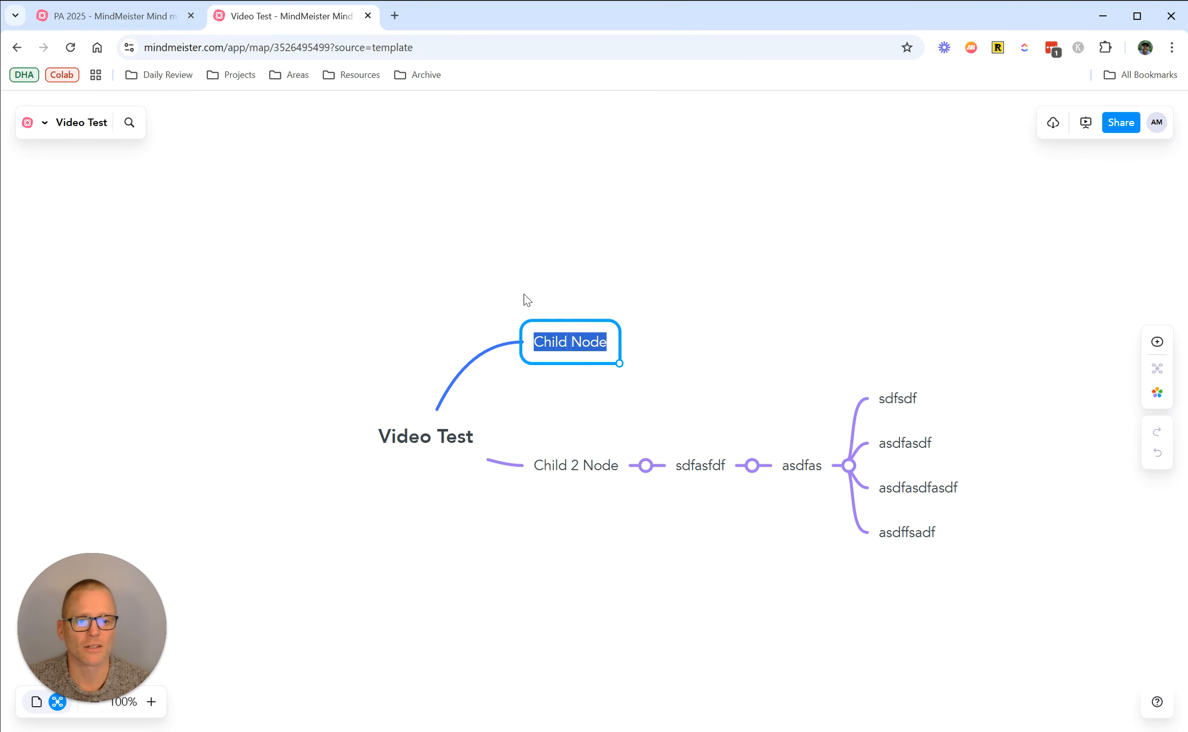
pyautogui.click(642, 348)
# - Draw a connection arrow from Child 2 Node to Child Node and delete it again
pyautogui.click(587, 467)
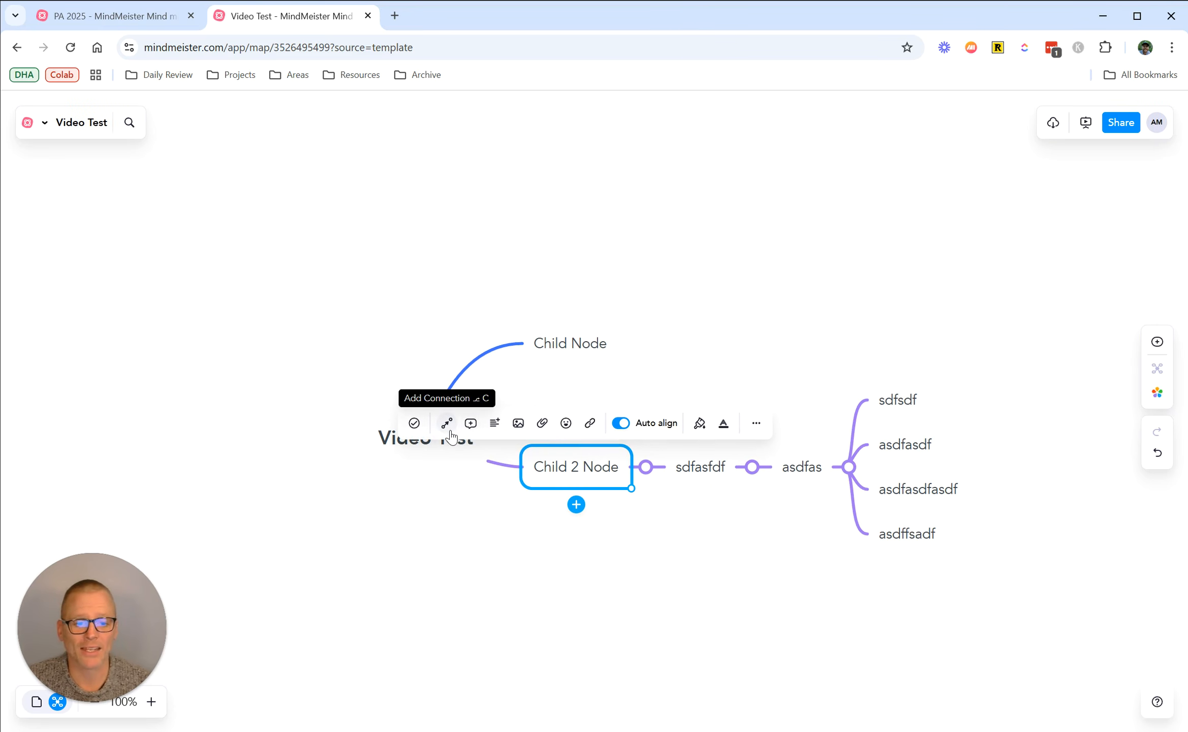
pyautogui.click(450, 434)
pyautogui.click(584, 355)
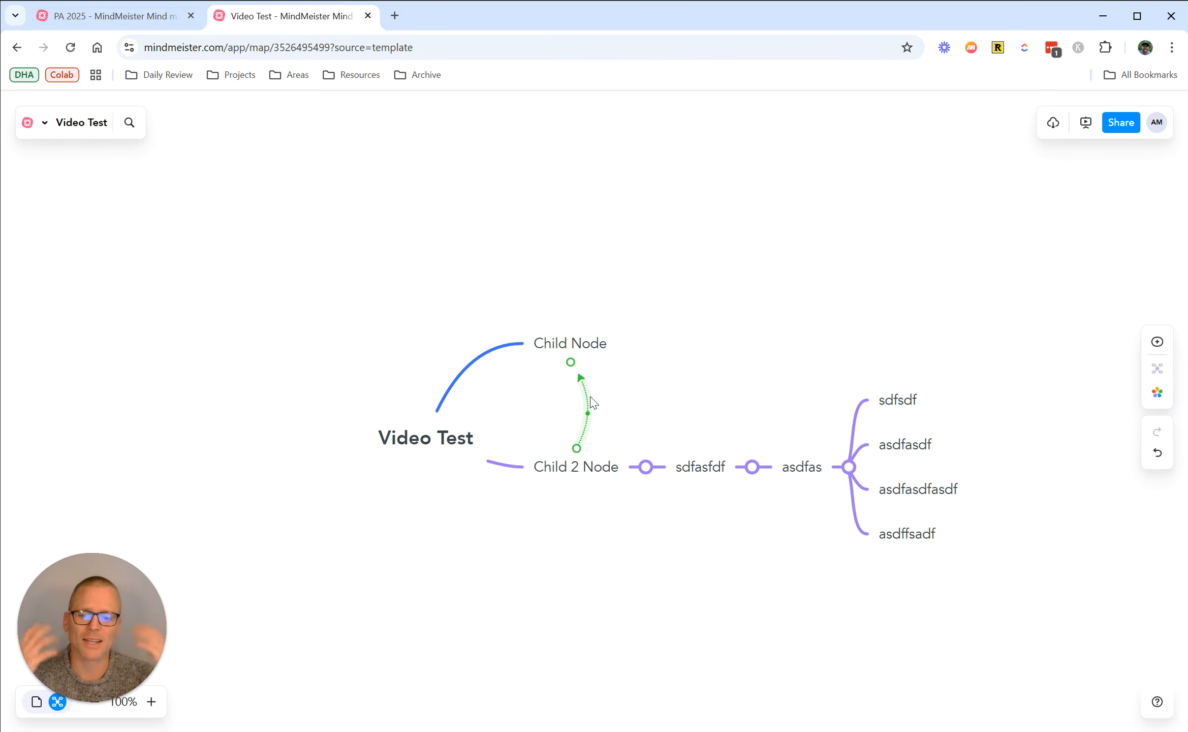
pyautogui.click(591, 403)
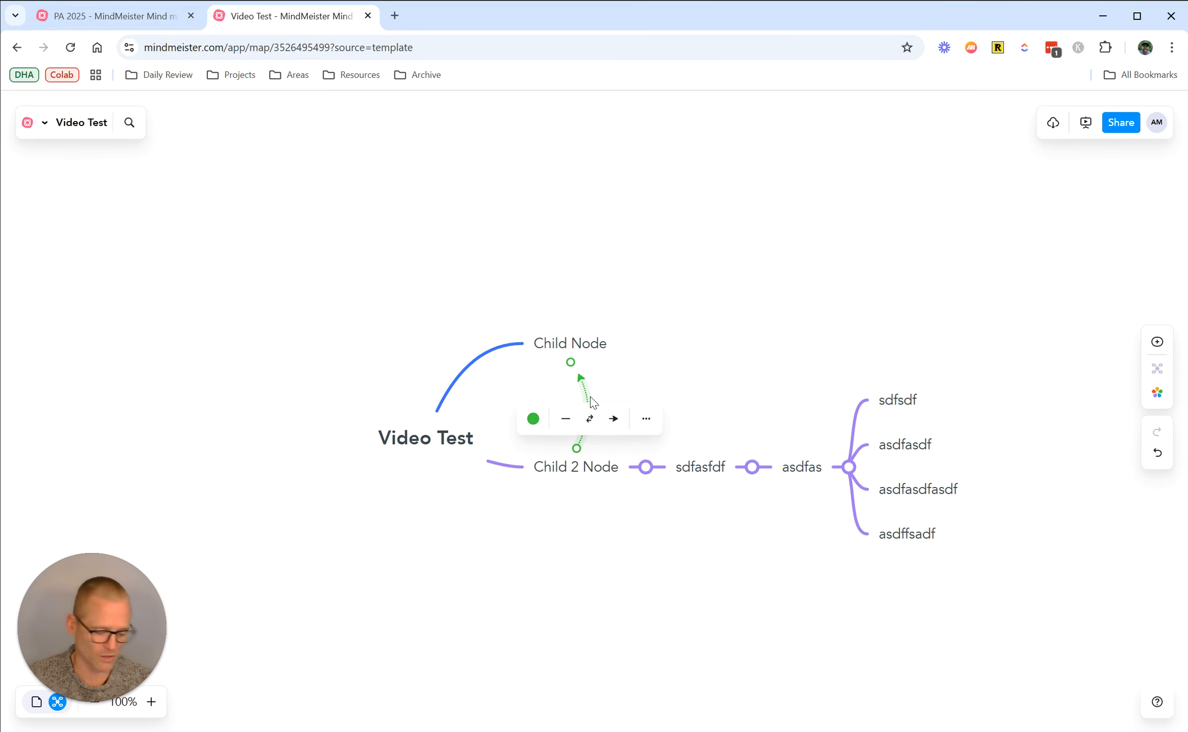
pyautogui.click(610, 468)
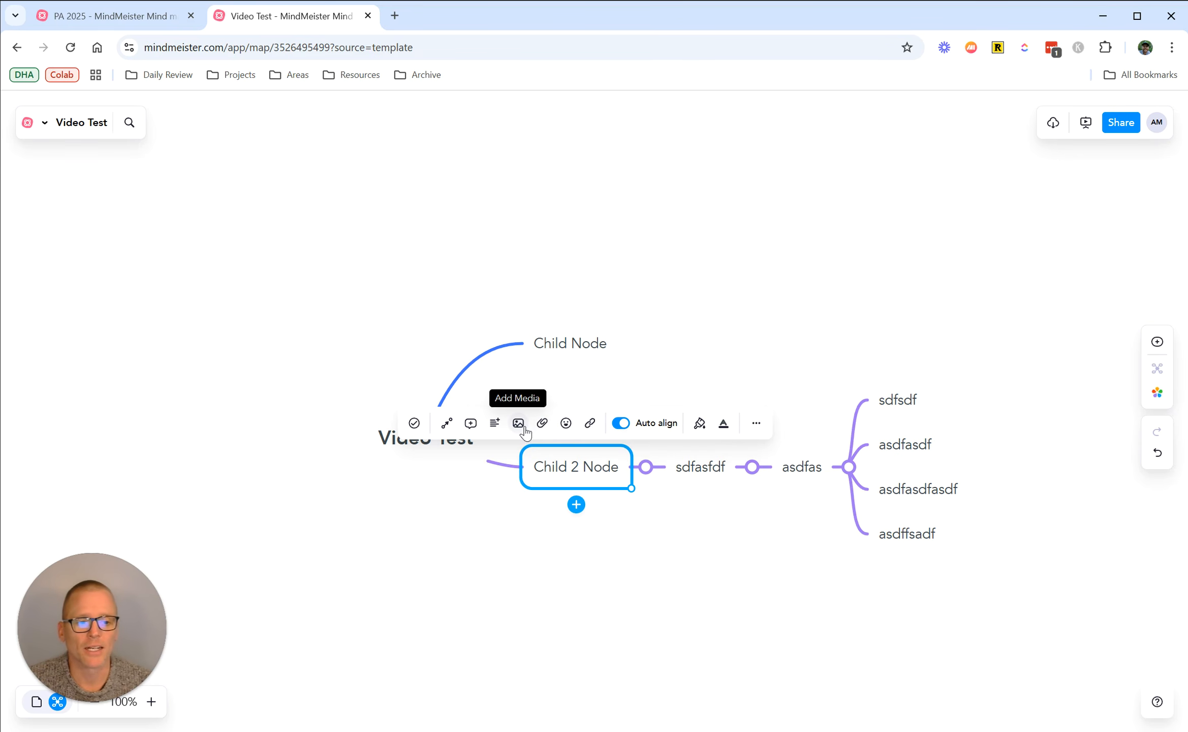
pyautogui.click(501, 501)
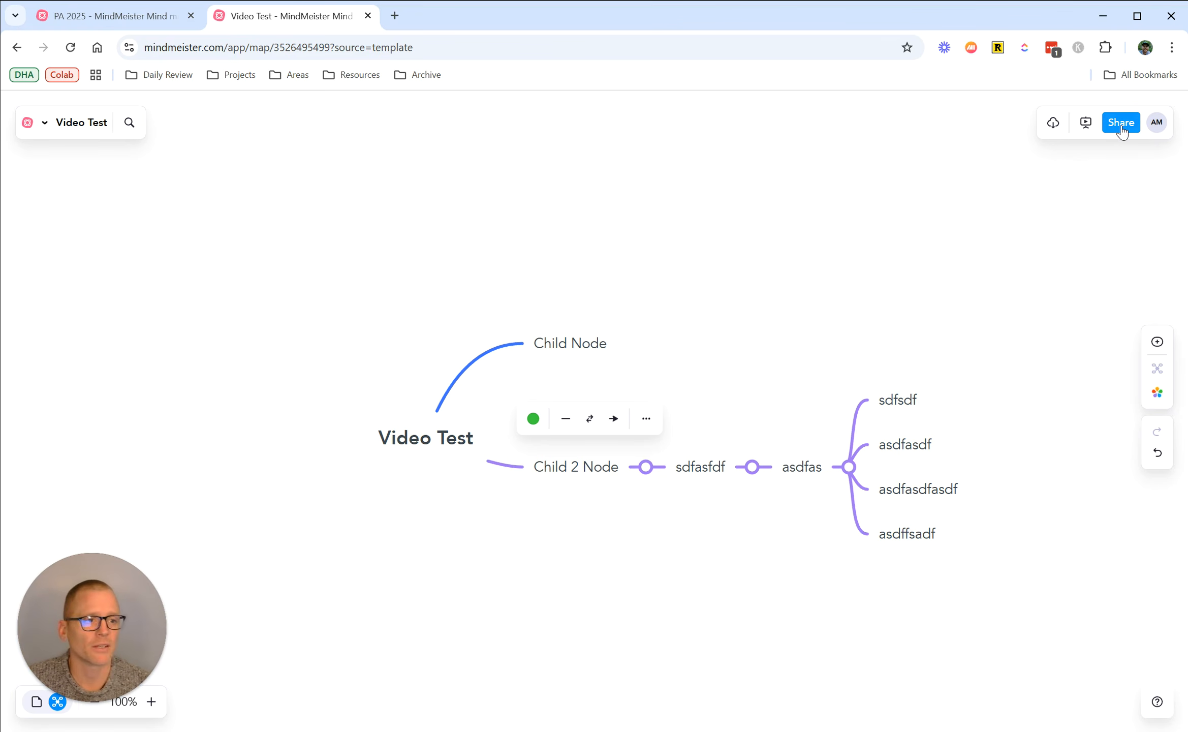
# - Present the map as a slideshow, advance through its nodes as far as "asdfas", and exit the presentation
pyautogui.click(1086, 123)
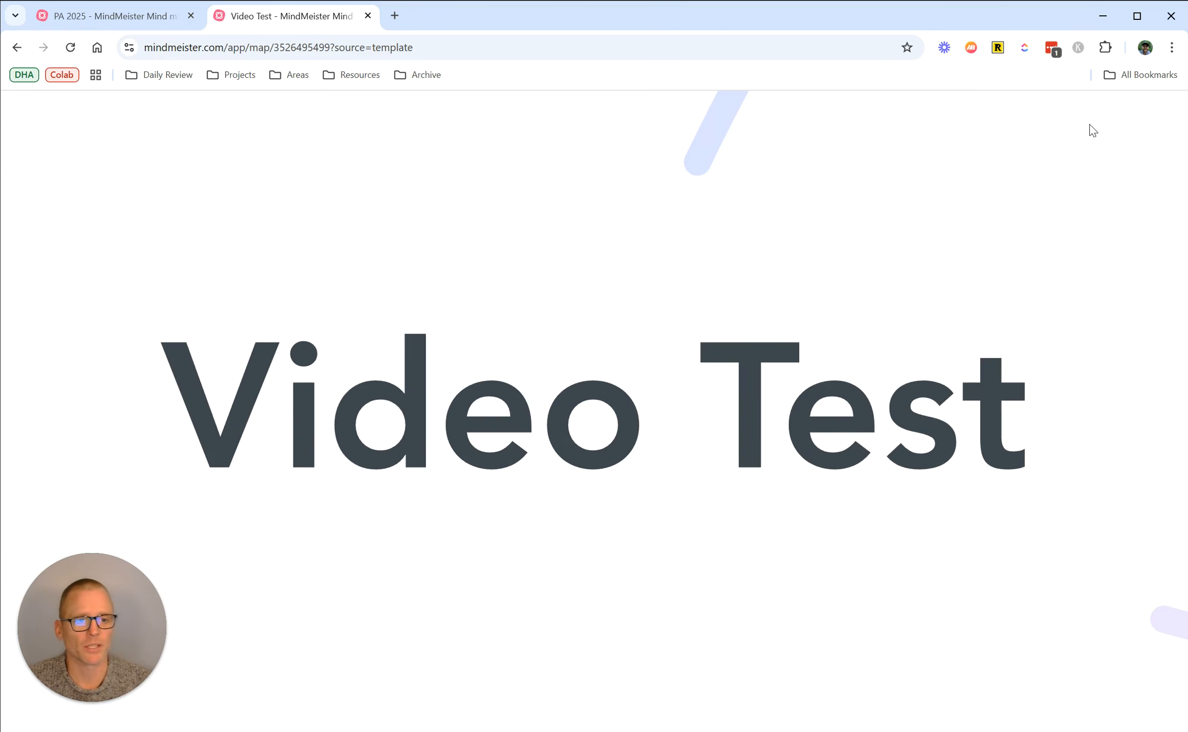
pyautogui.press('Right')
pyautogui.press('Right')
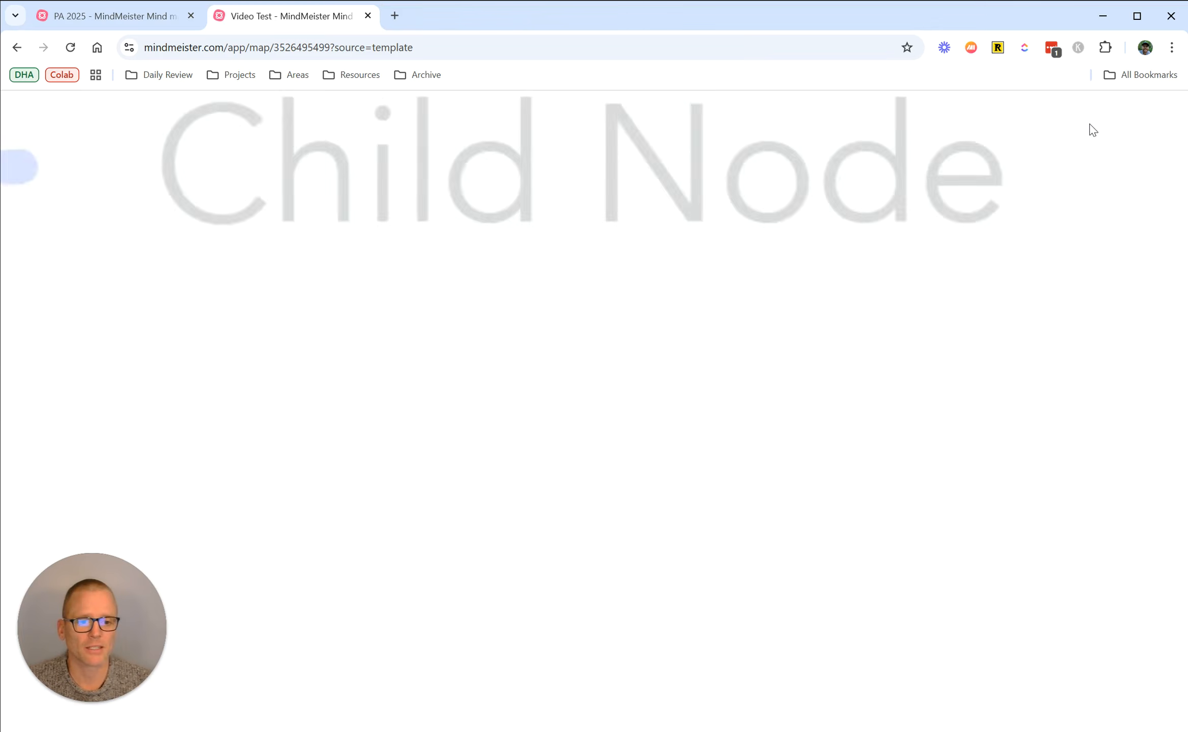
pyautogui.press('Right')
pyautogui.press('Right')
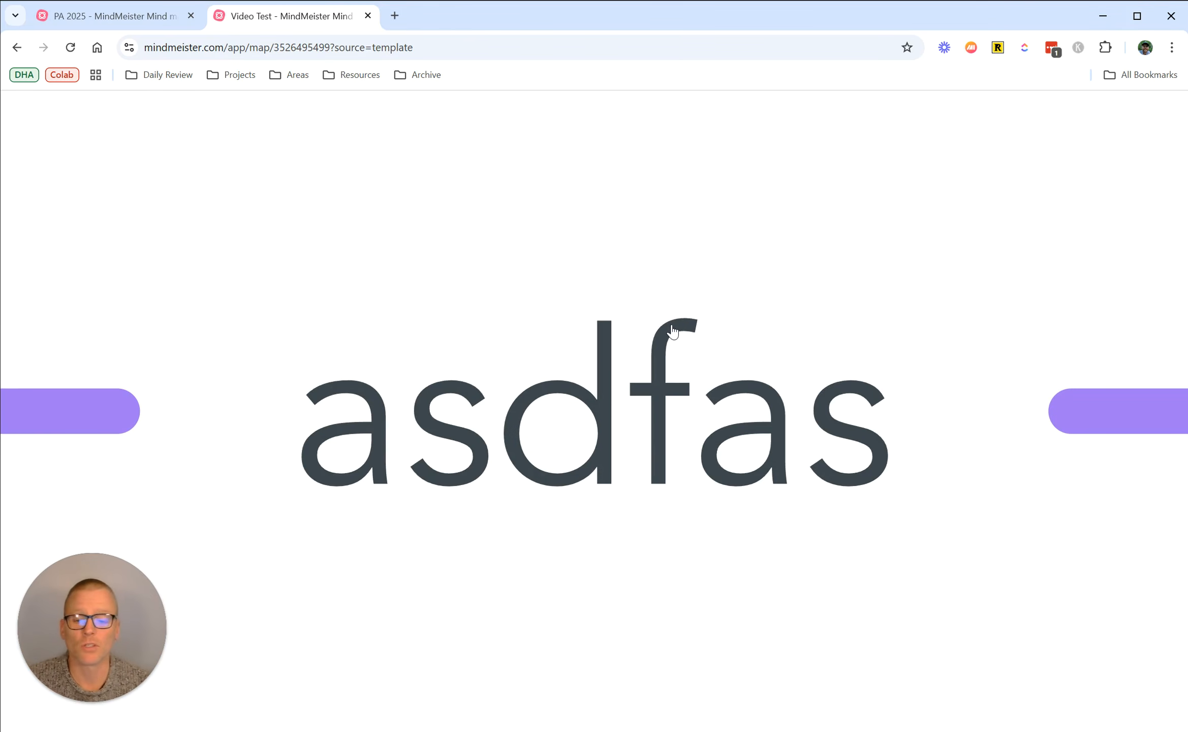
pyautogui.press('Escape')
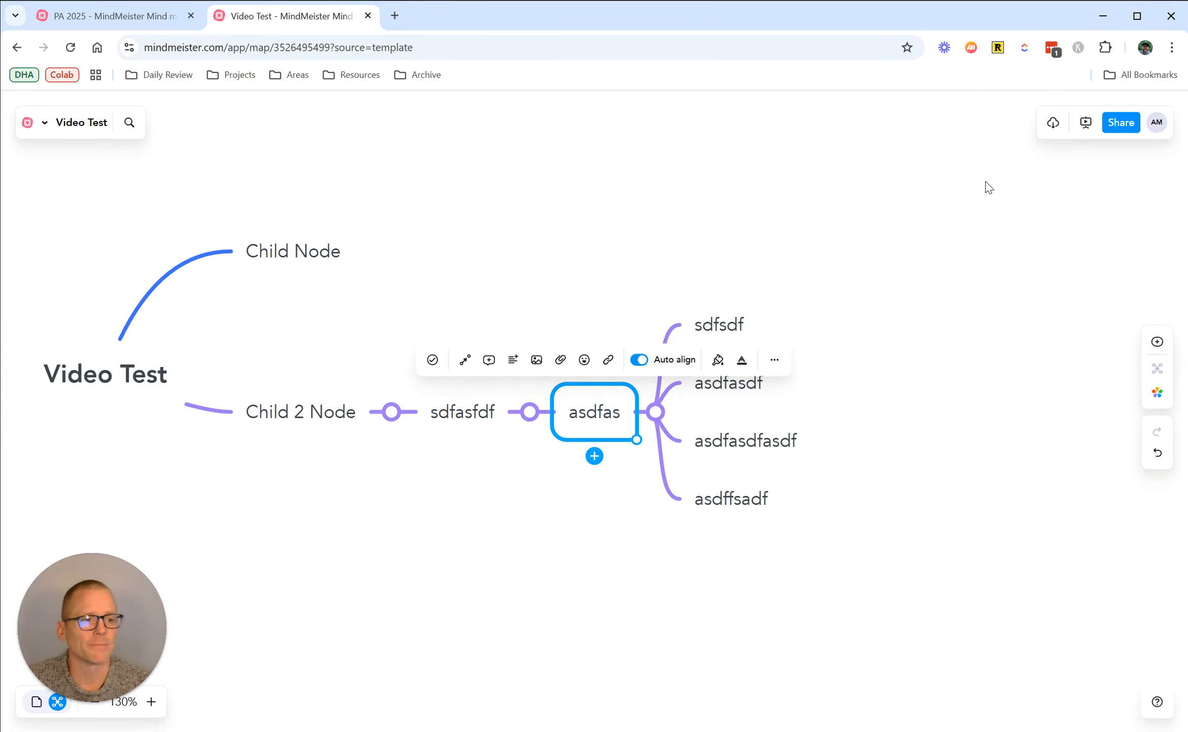
# - Open the text of the "asdfasdfasdf" node for editing
pyautogui.click(844, 351)
pyautogui.click(758, 442)
pyautogui.click(757, 441)
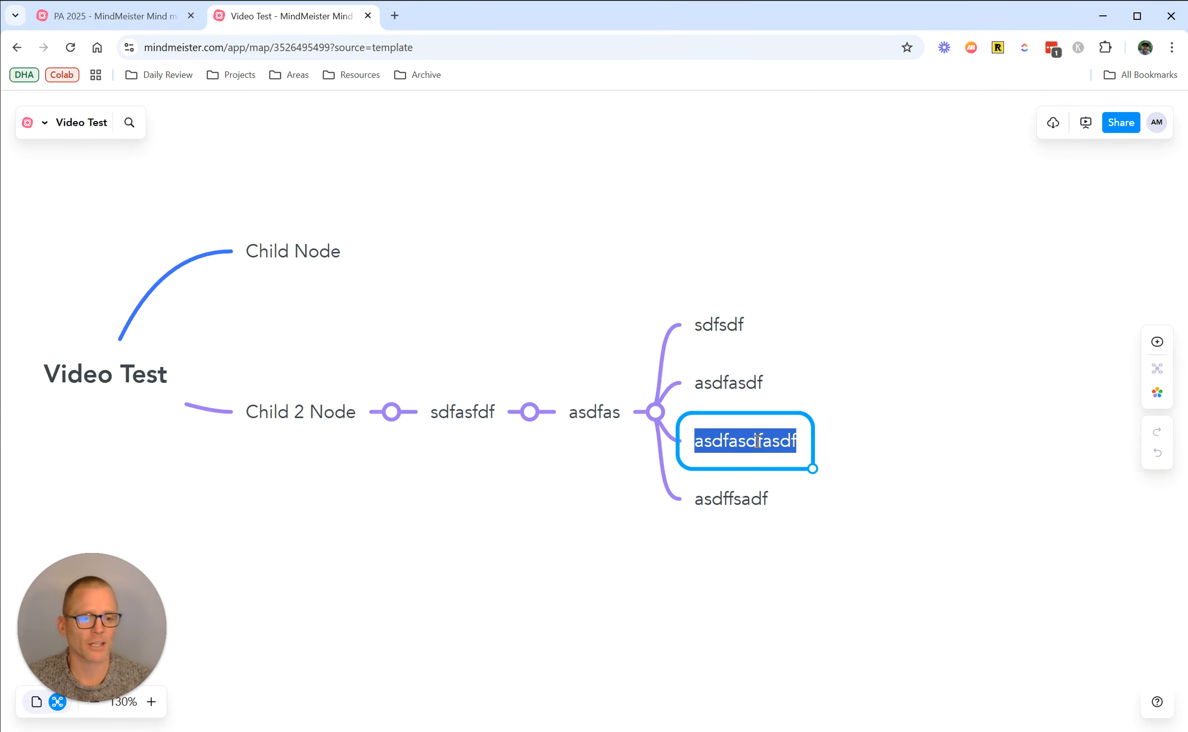